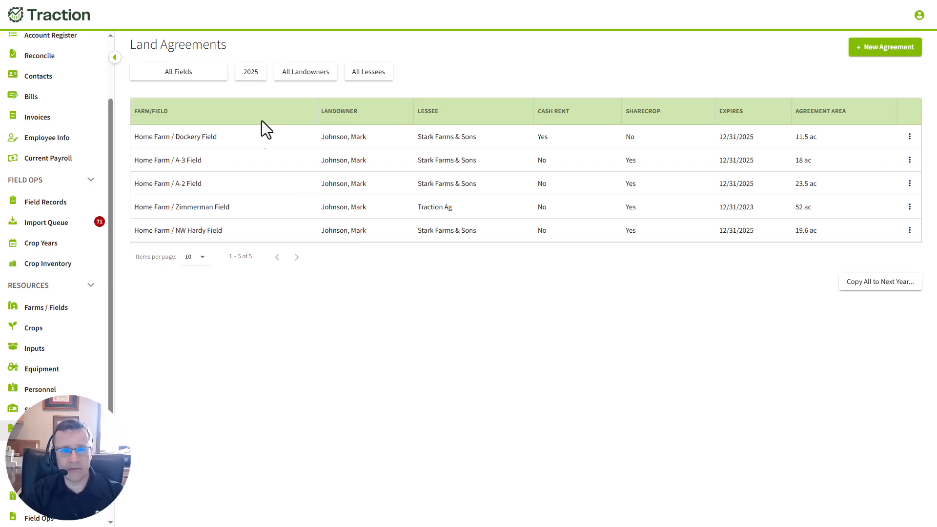
# Filter the land agreements list to crop year 2026
pyautogui.click(250, 74)
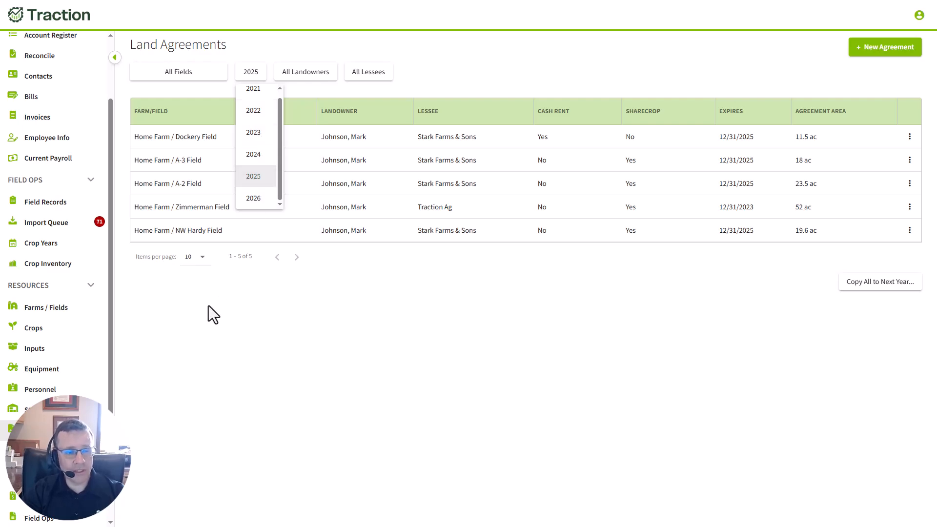
pyautogui.click(254, 201)
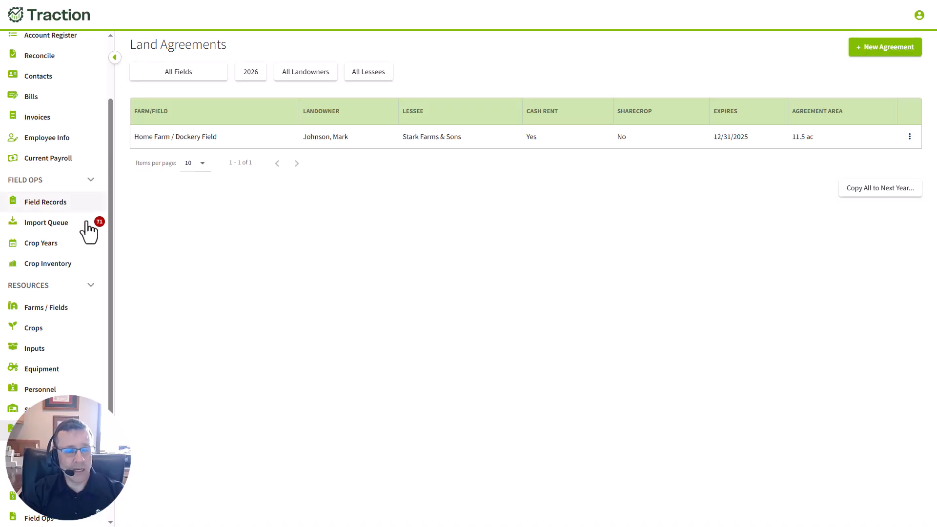
# In the 2026 crop year records, assign Grain Corn as the harvest product for Home Farm's A-2 Field and save
pyautogui.click(39, 254)
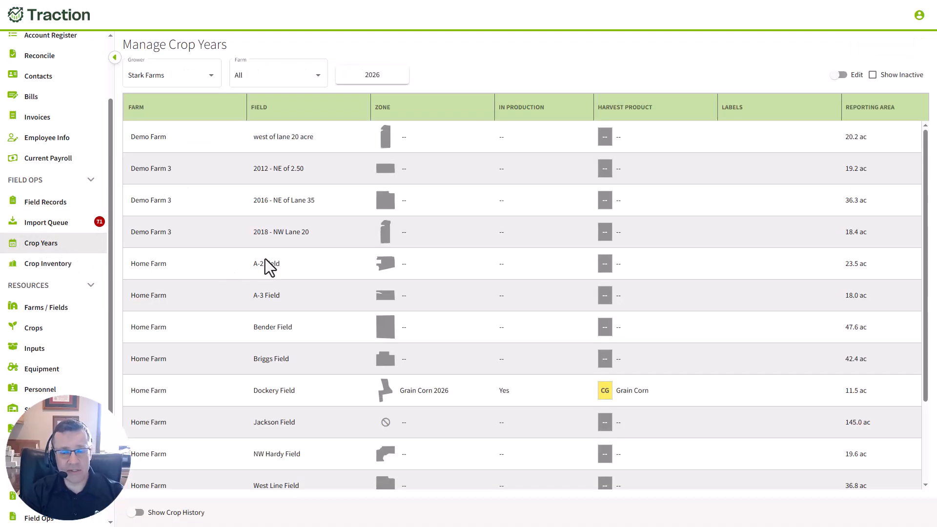
pyautogui.scroll(-2, 435, 308)
pyautogui.scroll(2, 437, 309)
pyautogui.click(839, 76)
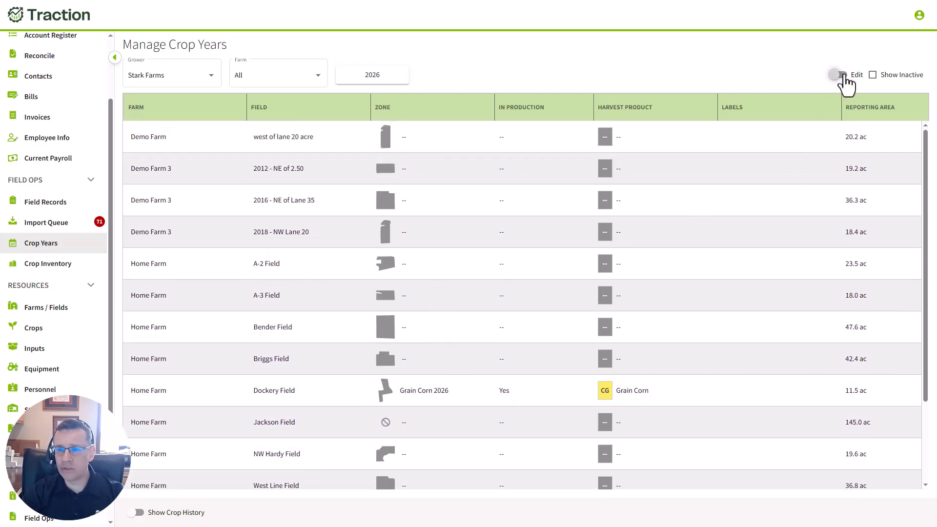
pyautogui.click(630, 269)
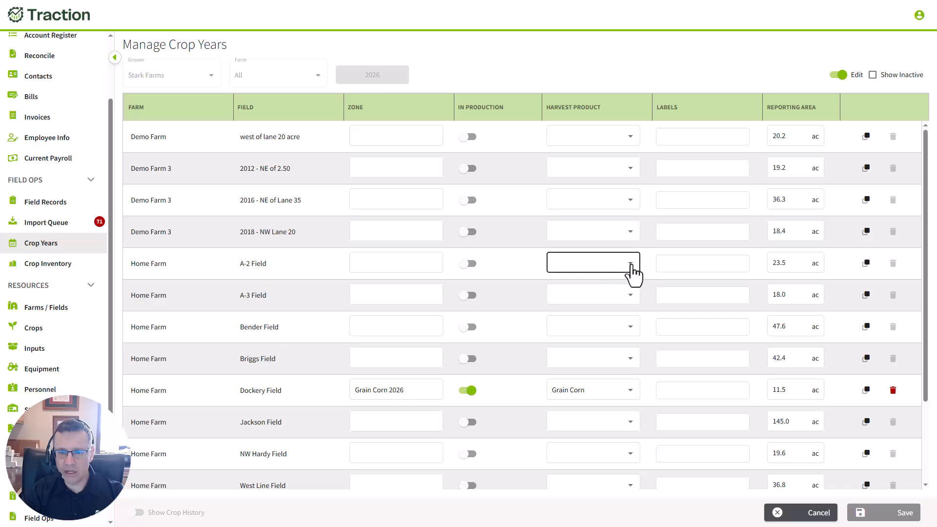
pyautogui.click(580, 266)
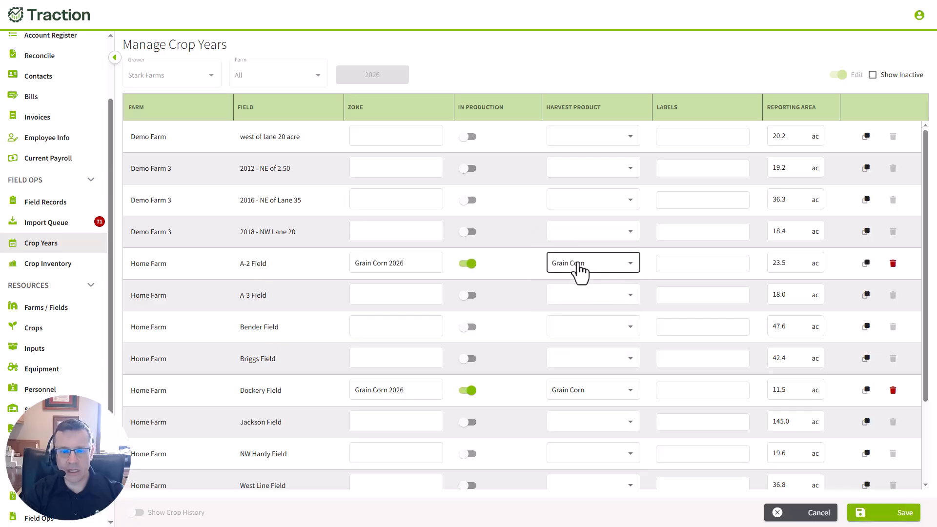
pyautogui.click(902, 519)
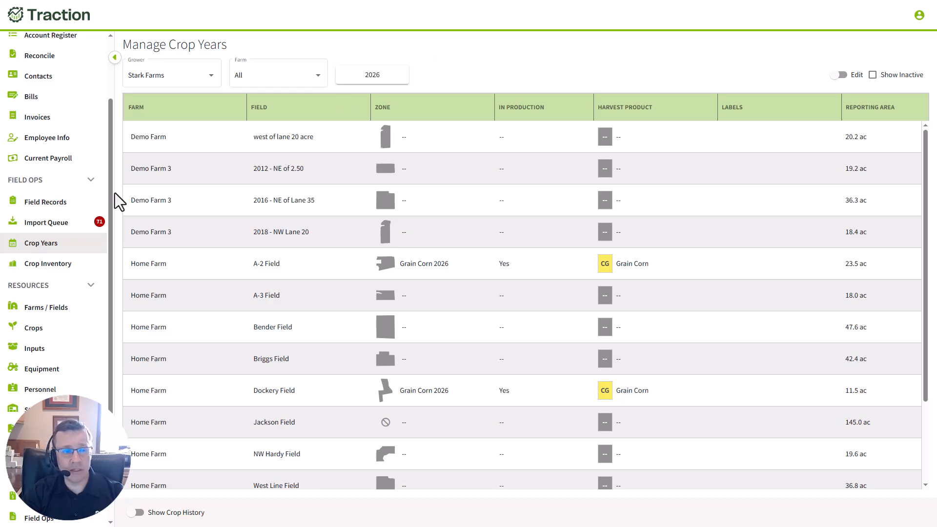
# Review the 2026 land agreement for Home Farm / A-2 Field, including its edit form, and leave without saving
pyautogui.click(44, 429)
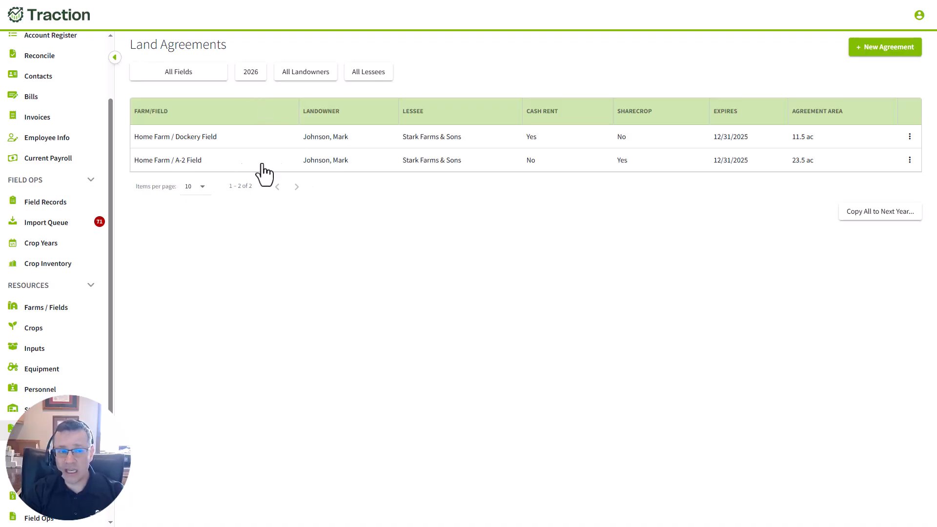
pyautogui.click(498, 171)
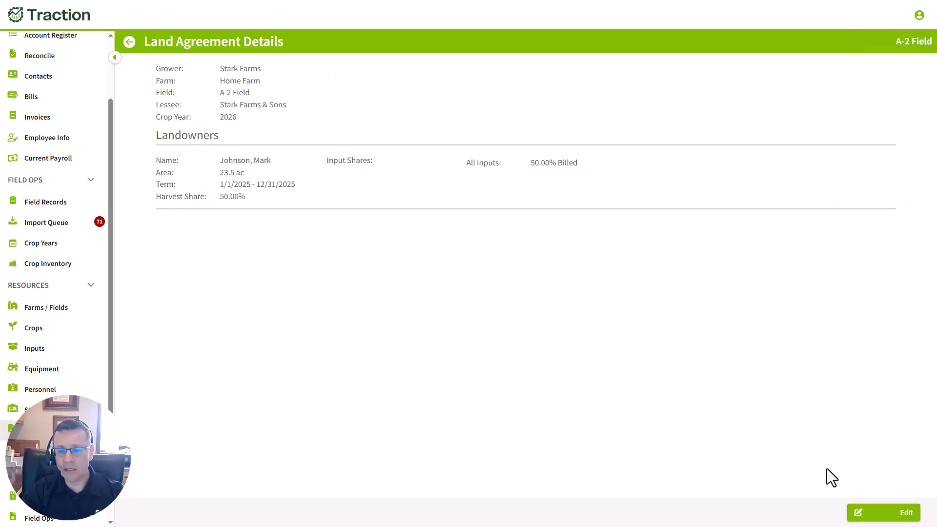
pyautogui.click(881, 513)
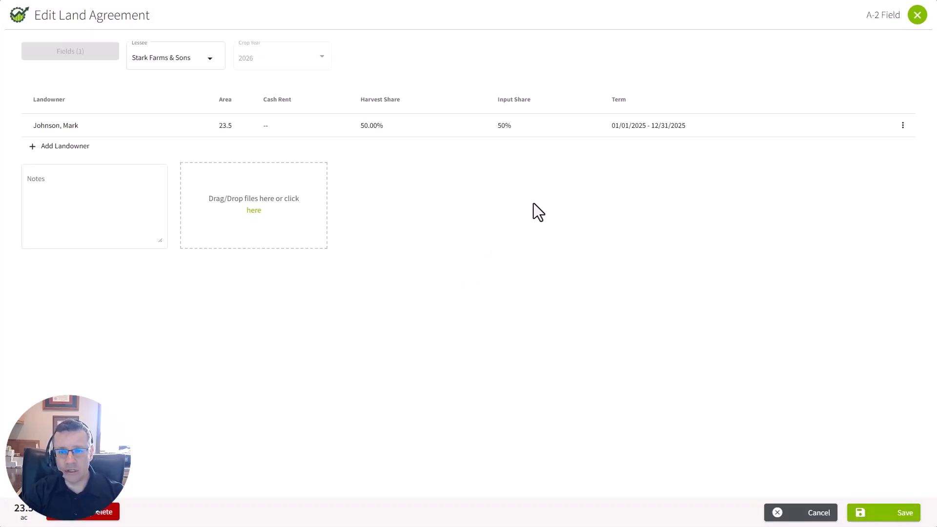
pyautogui.click(803, 515)
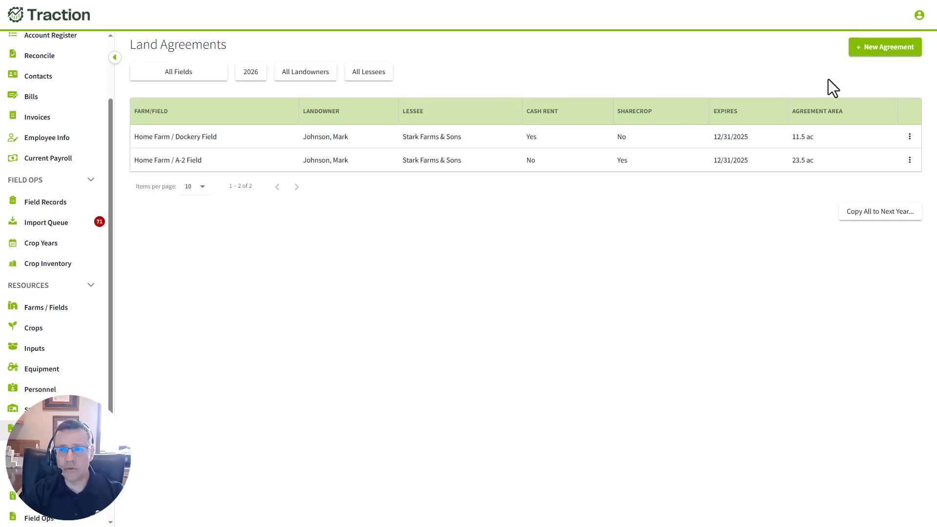
# Start a new land agreement for the Tilton LP field GO 35-11-26(BARN-W) with crop year 2026
pyautogui.click(872, 53)
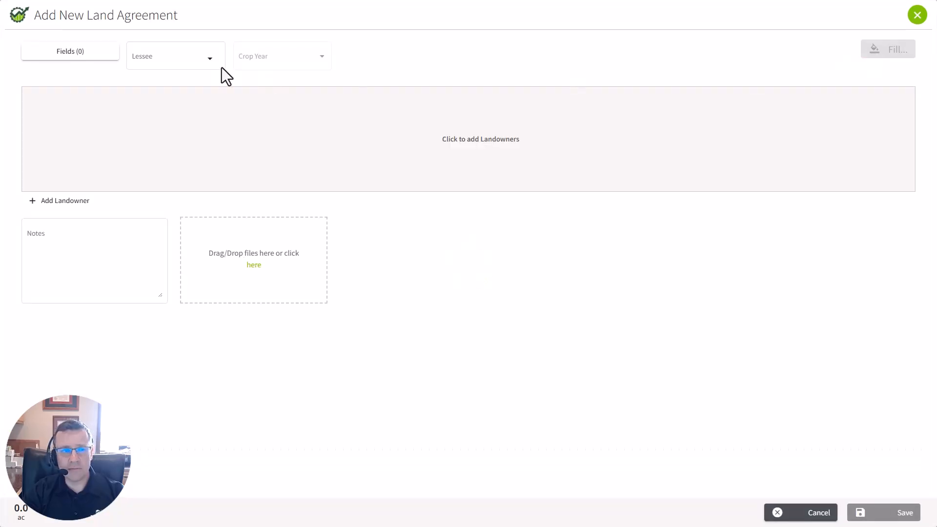
pyautogui.click(85, 55)
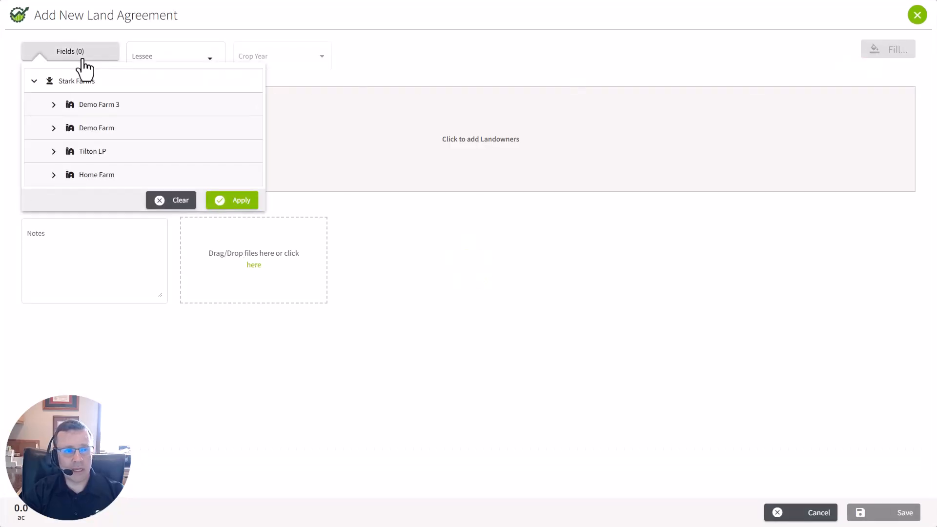
pyautogui.click(54, 152)
pyautogui.click(139, 178)
pyautogui.click(239, 225)
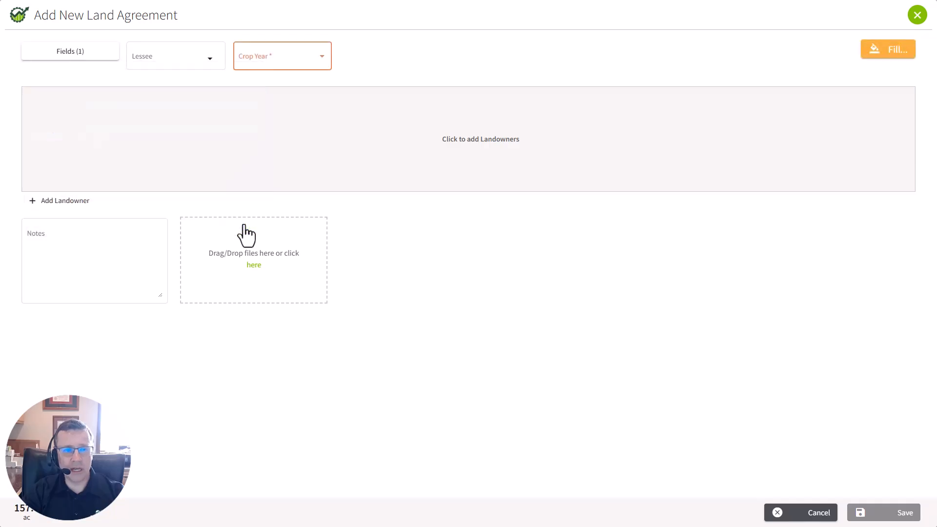
pyautogui.click(321, 64)
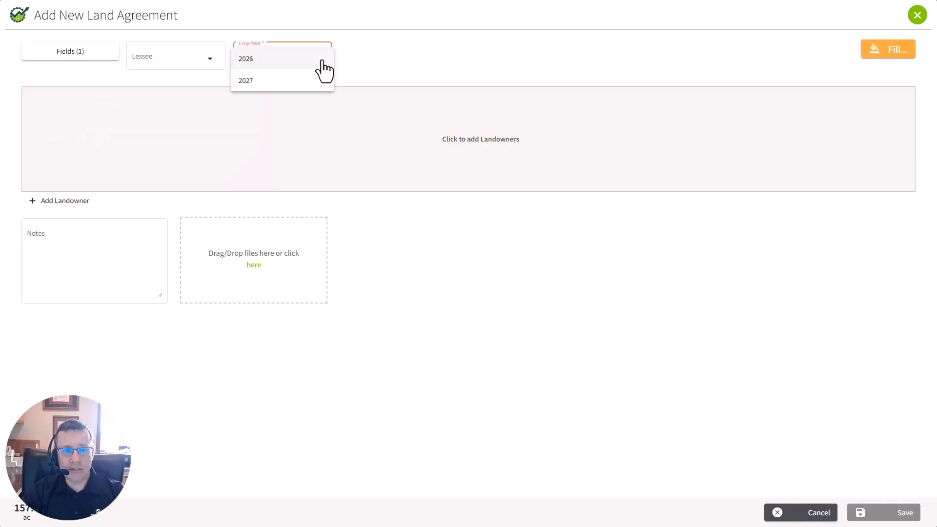
pyautogui.click(259, 59)
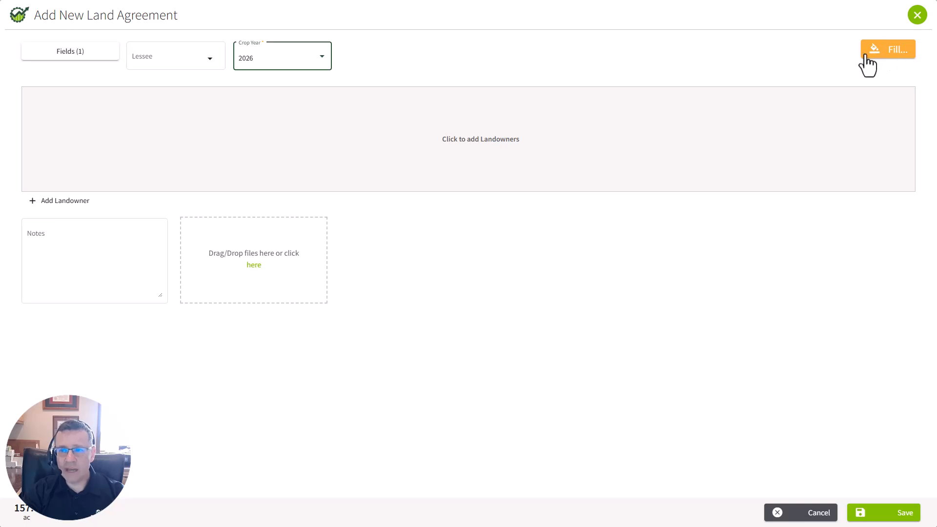
# Fill the new agreement's details by copying from the 2025 - Home Farm/A-2 Field agreement
pyautogui.click(877, 53)
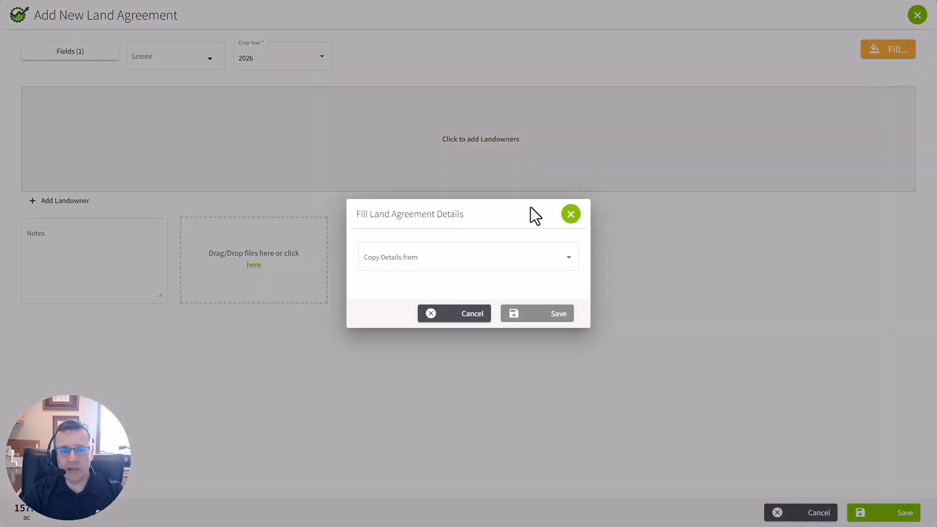
pyautogui.click(567, 263)
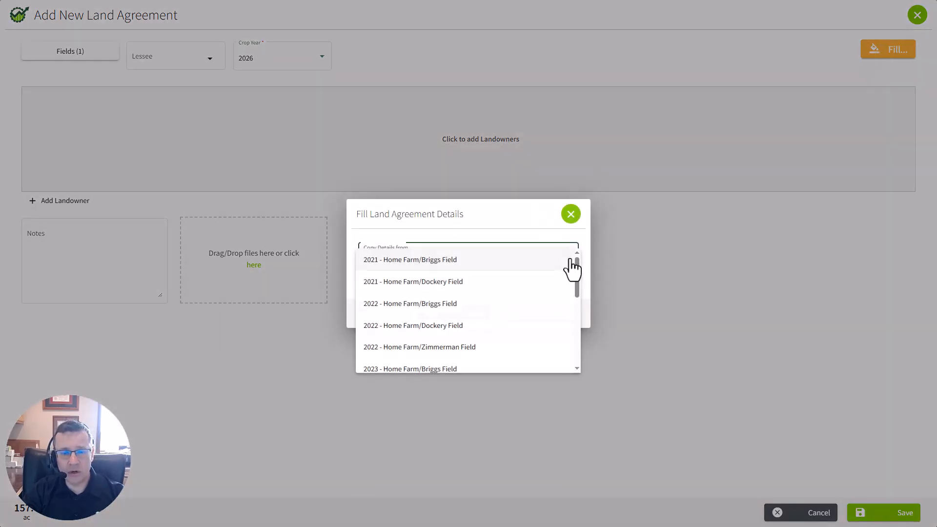
pyautogui.moveTo(578, 274); pyautogui.dragTo(580, 321)
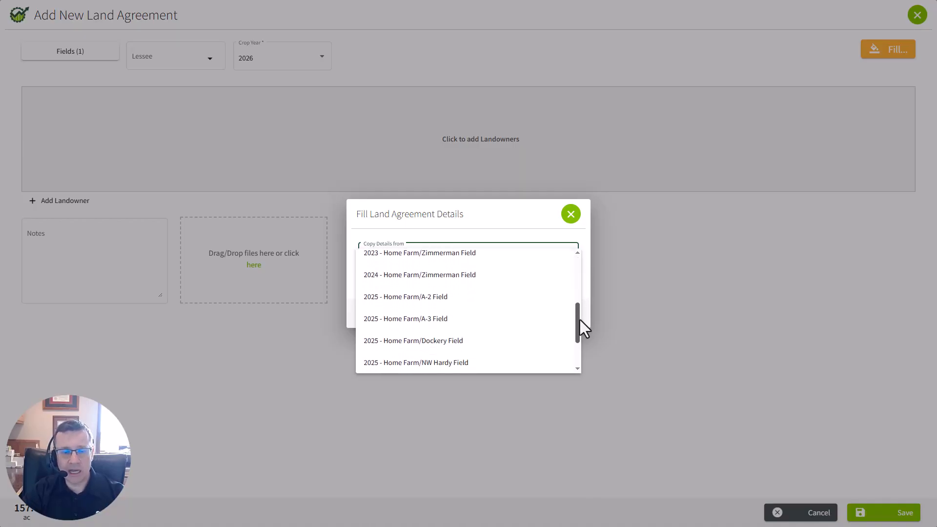
pyautogui.click(417, 299)
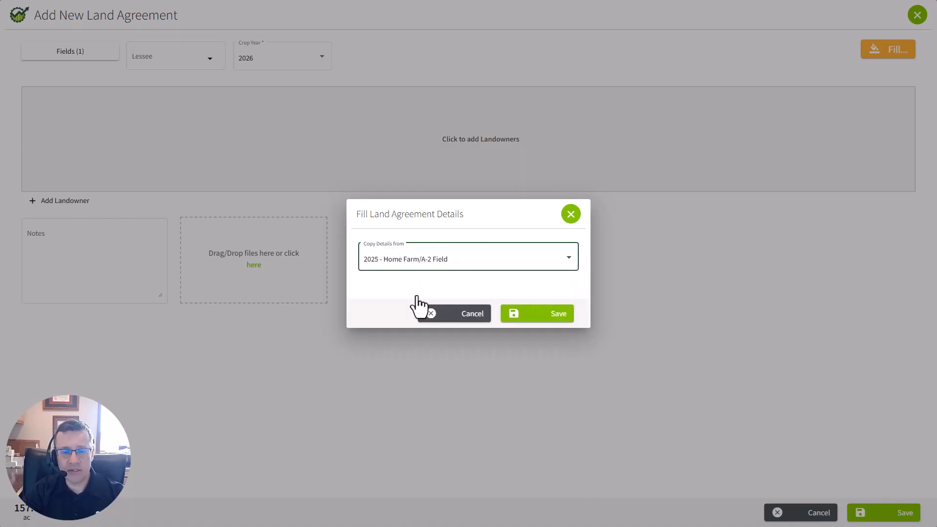
pyautogui.click(553, 316)
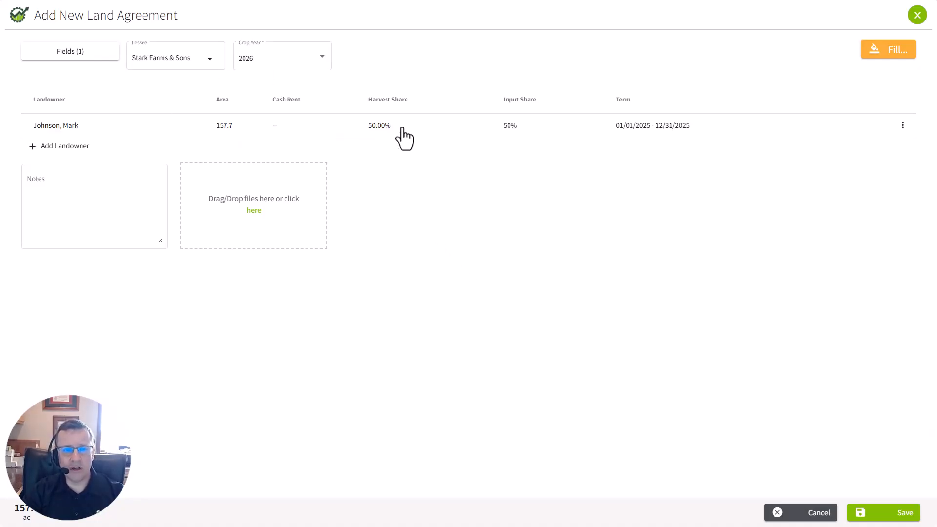
# Set the landowner's All Inputs share and harvest share to 33% each, and save the landowner and the agreement
pyautogui.click(419, 128)
pyautogui.click(616, 140)
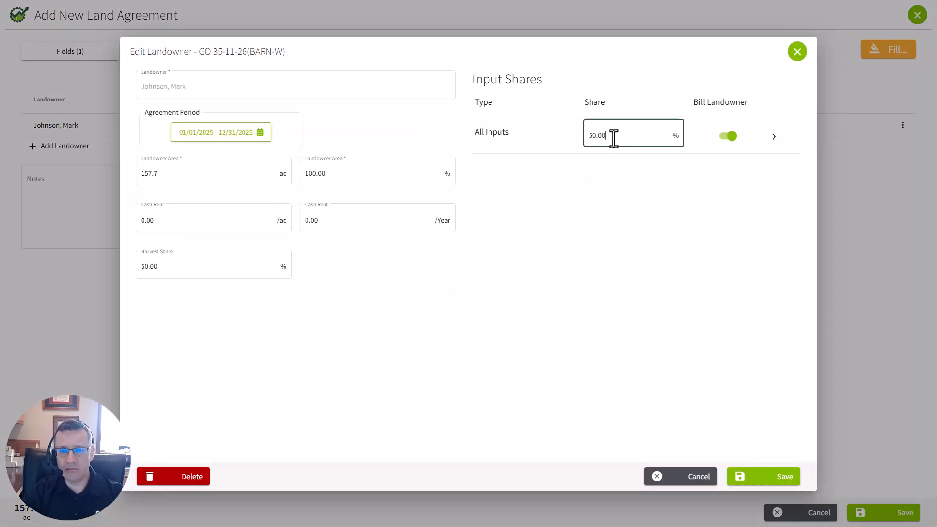
pyautogui.write('33')
pyautogui.click(144, 267)
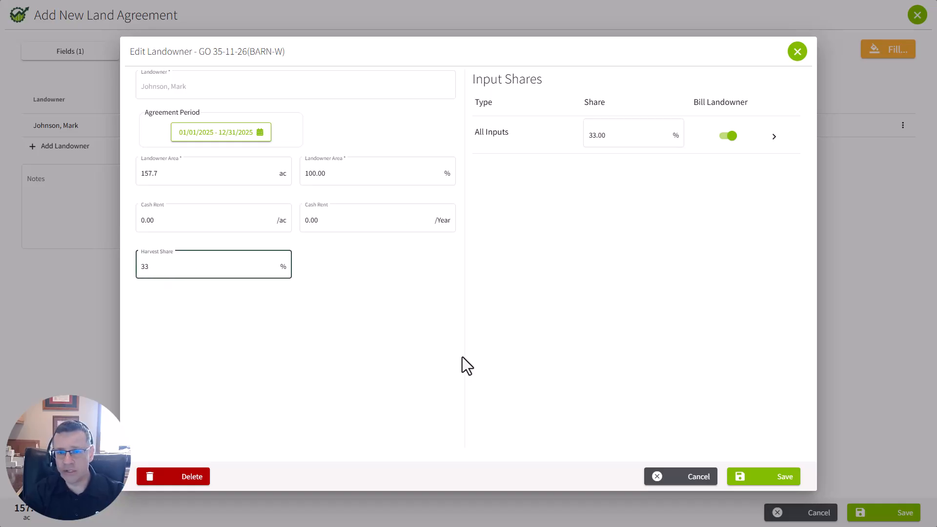
pyautogui.click(760, 477)
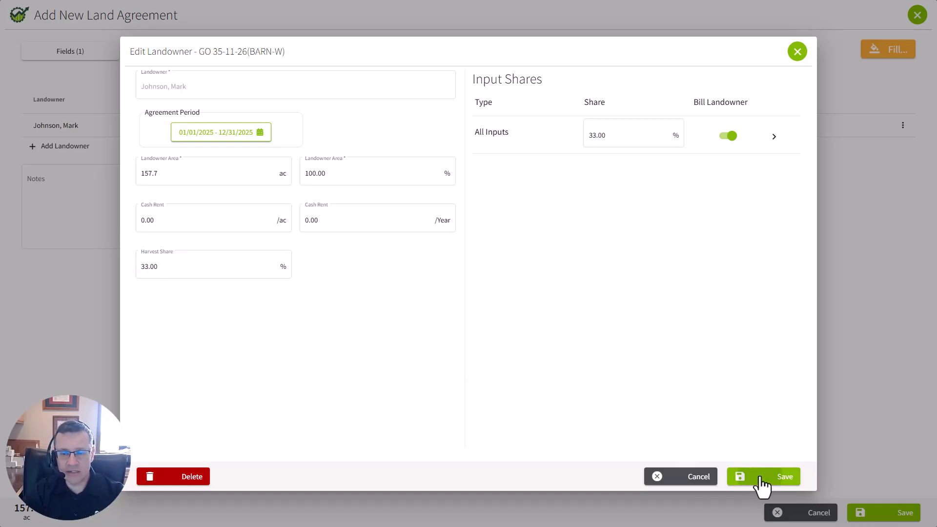
pyautogui.click(886, 512)
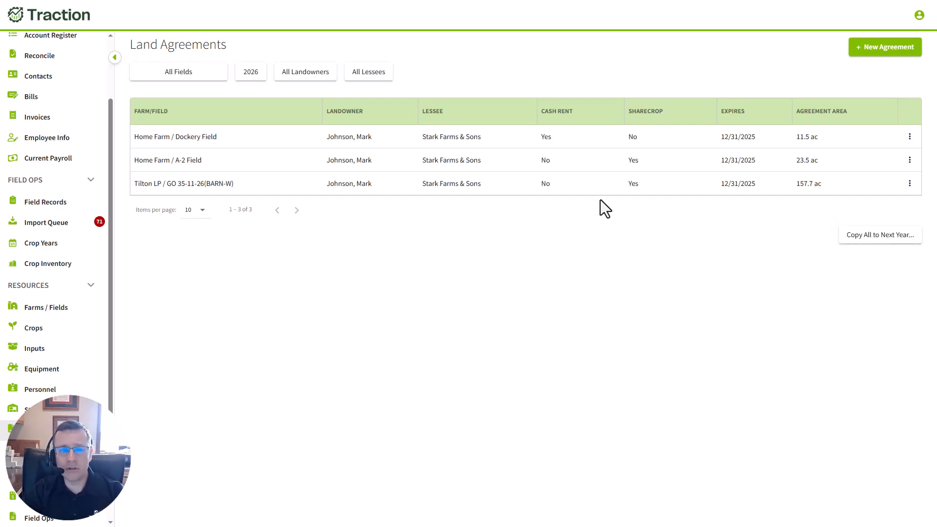
# Switch the land agreements list to crop year 2025
pyautogui.click(251, 74)
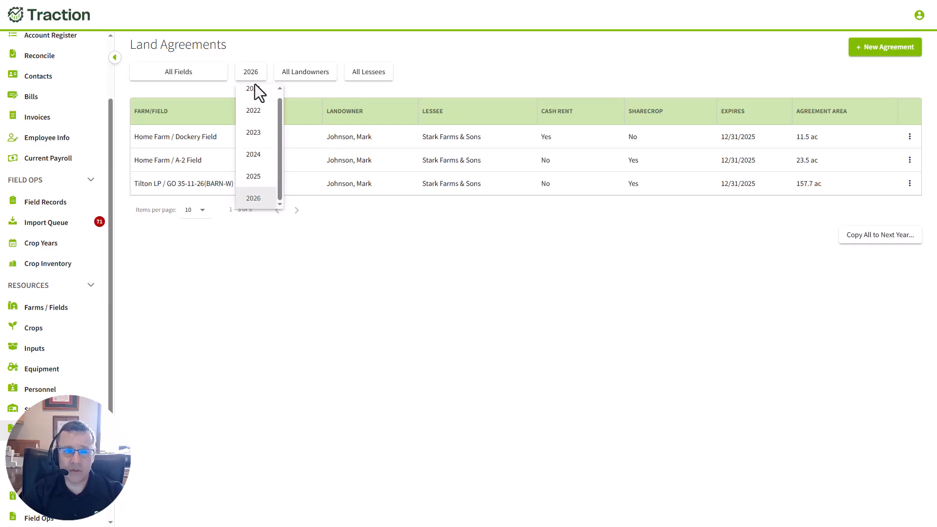
pyautogui.click(259, 177)
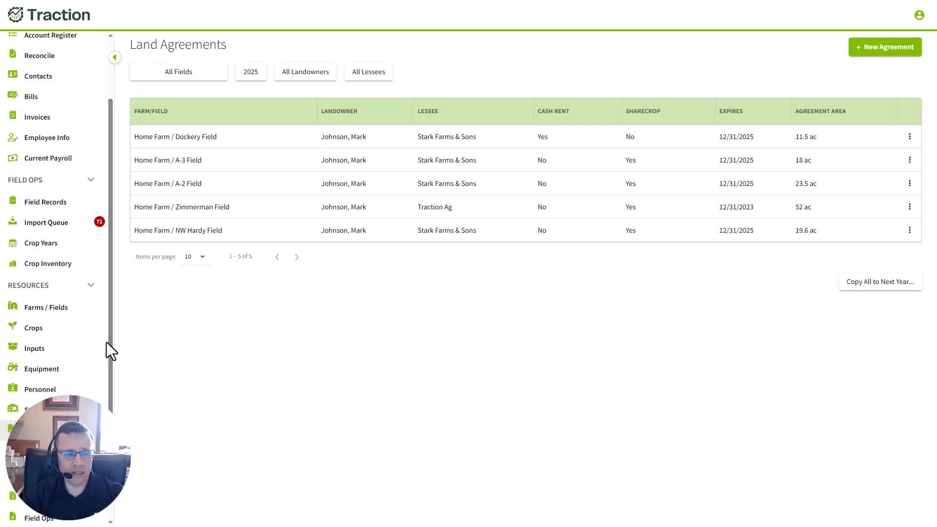
# Adjust the 2025 inventory balance of Roundup PowerMAX 3 (Monsanto) to 0 gal without adjusting the field records
pyautogui.click(30, 352)
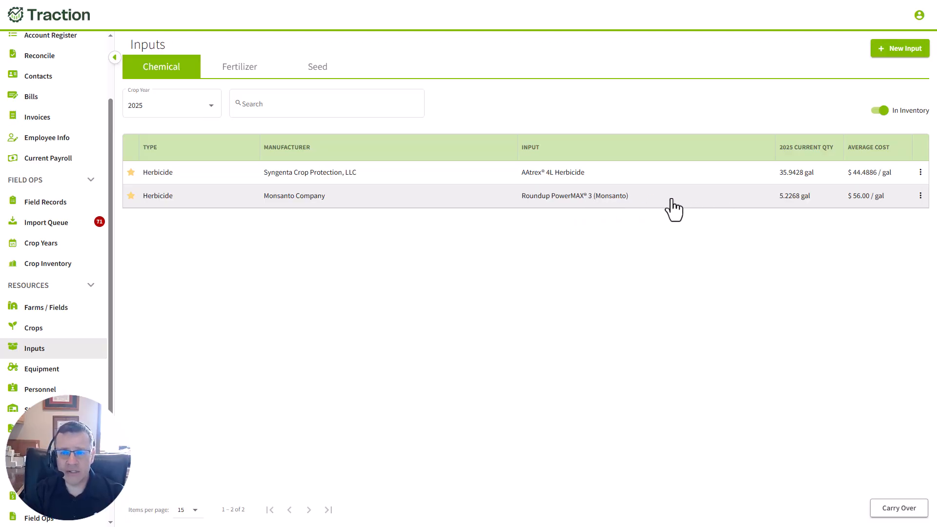
pyautogui.click(649, 199)
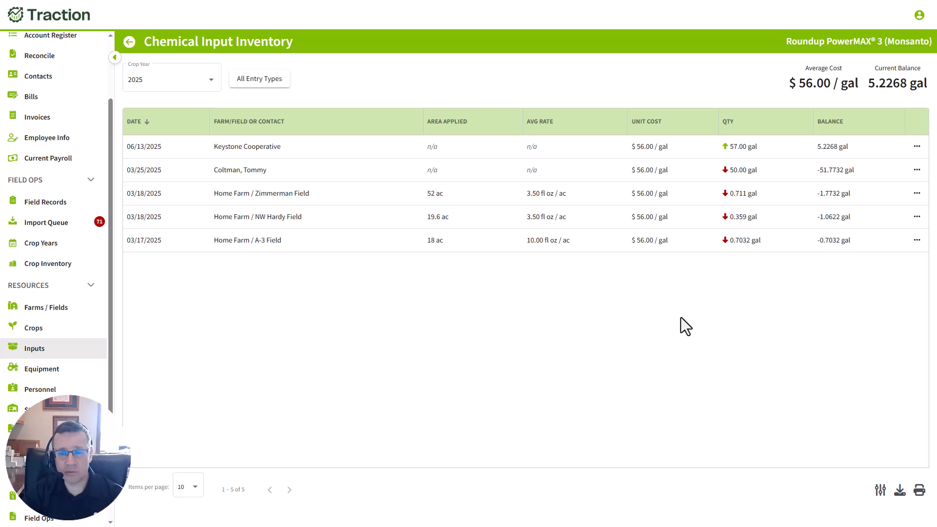
pyautogui.click(880, 490)
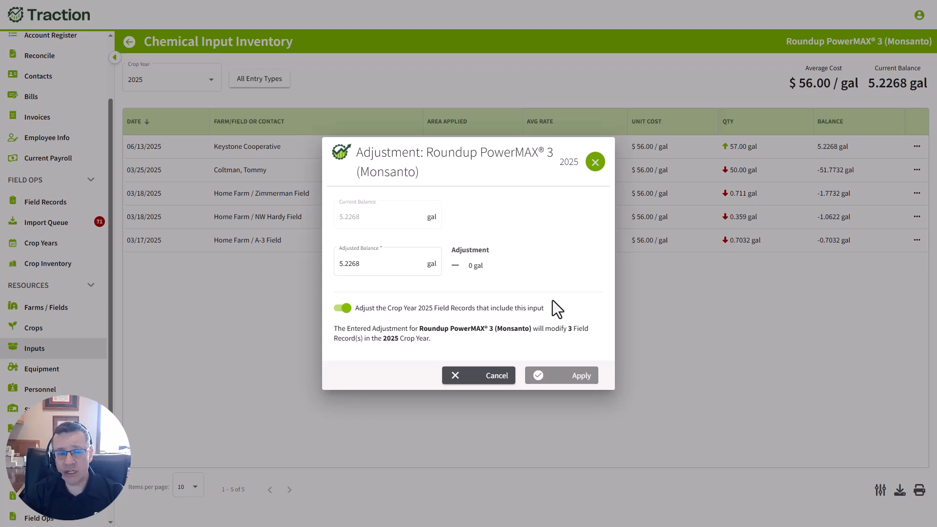
pyautogui.moveTo(384, 271); pyautogui.dragTo(326, 265)
pyautogui.write('0')
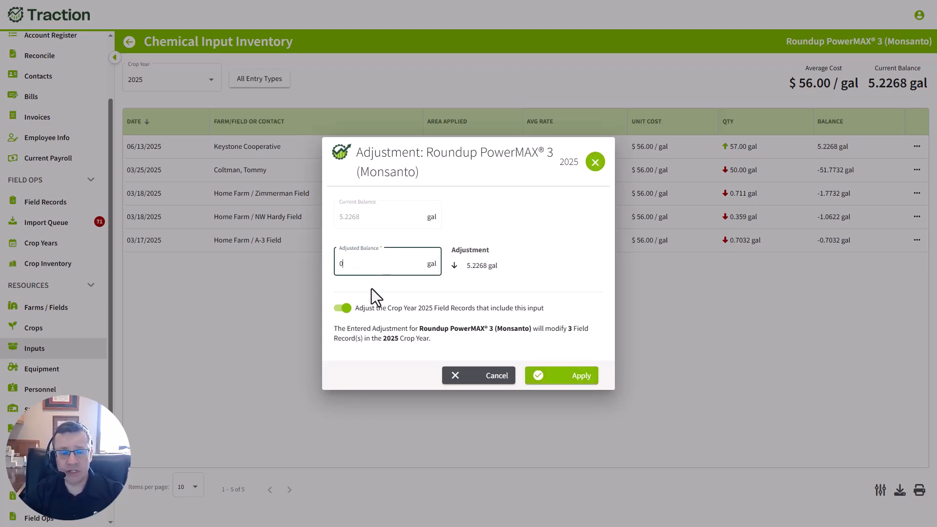
pyautogui.click(338, 311)
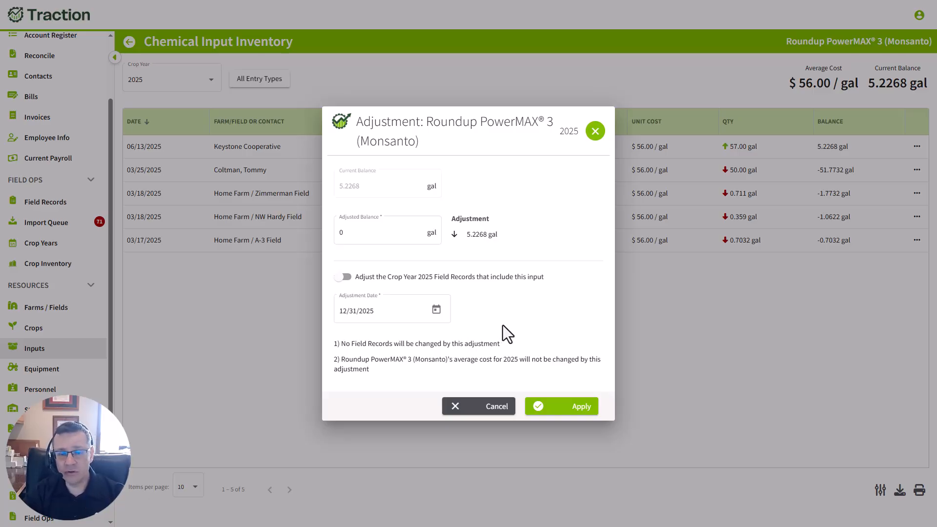
pyautogui.click(574, 410)
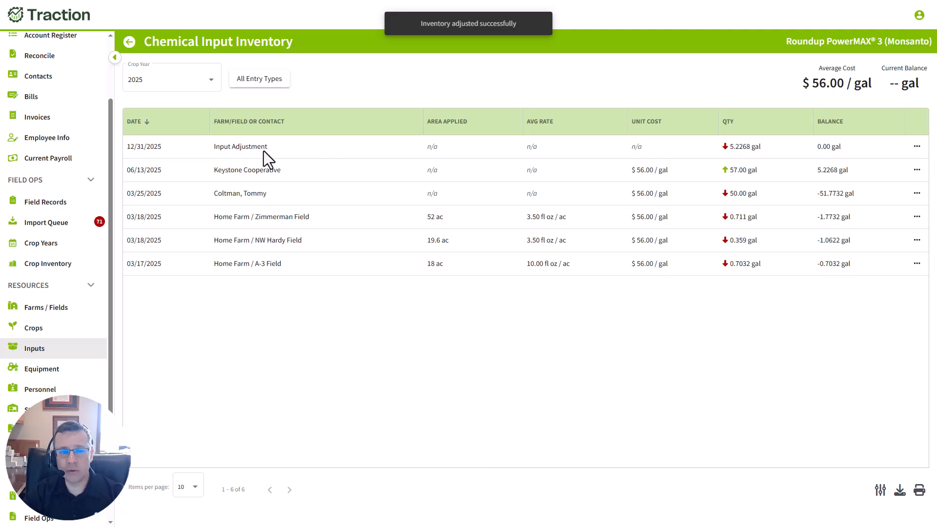
# Permanently delete the 12/31/2025 input adjustment from the 2025 Roundup PowerMAX 3 (Monsanto) inventory
pyautogui.click(917, 146)
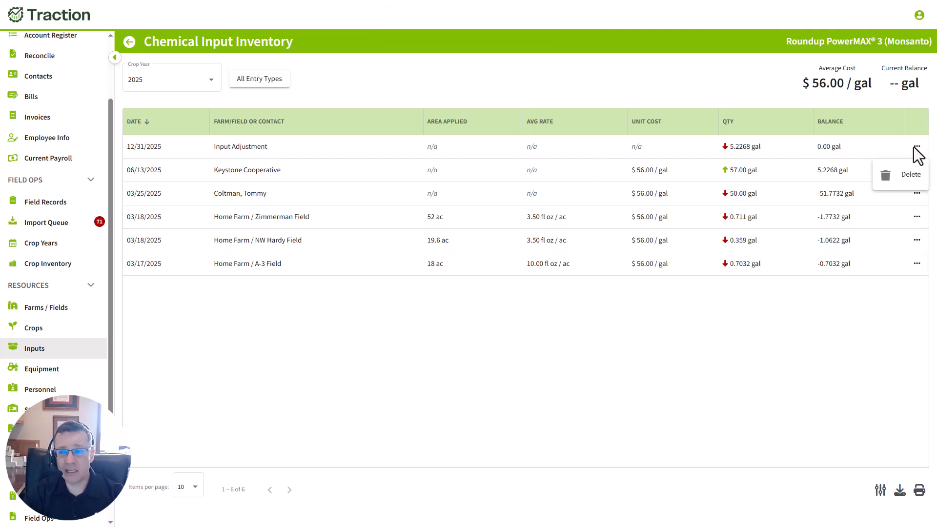
pyautogui.click(898, 176)
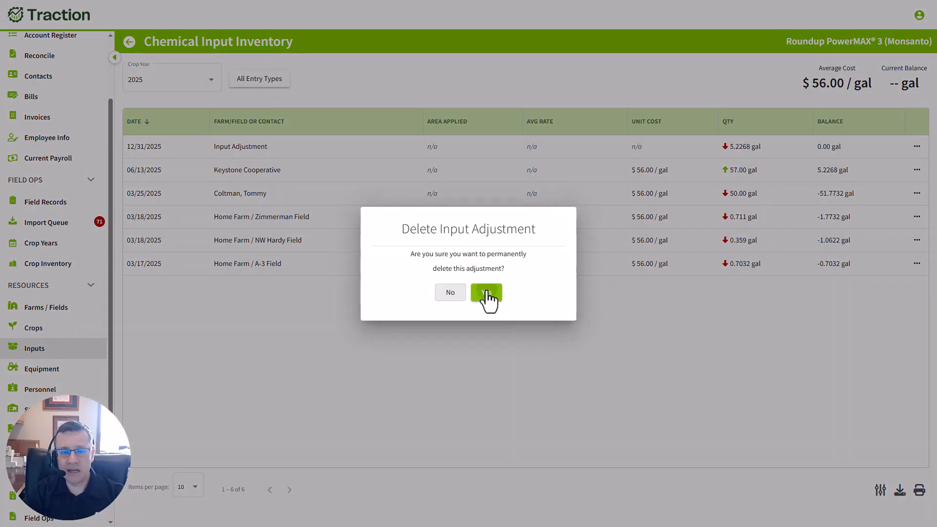
pyautogui.click(487, 294)
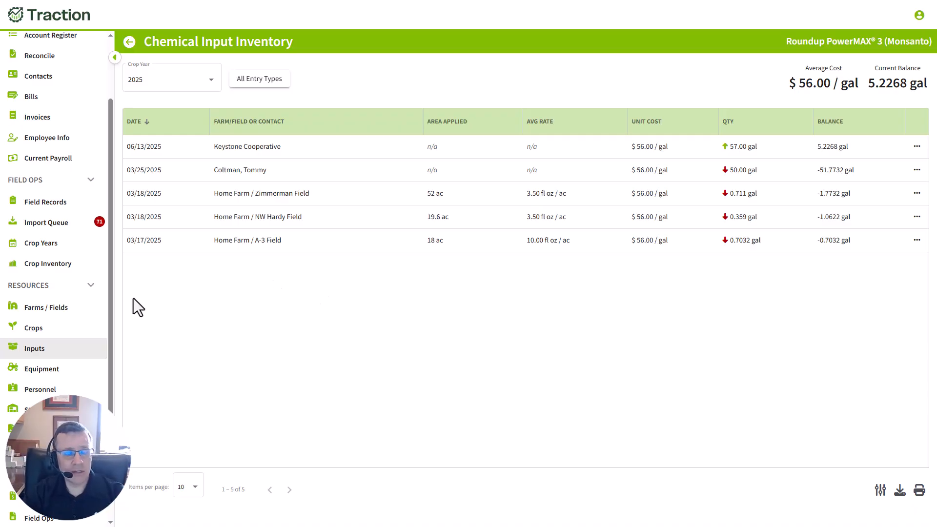
# Open the cash-basis Loan Detail Report from the financial reports
pyautogui.moveTo(109, 310); pyautogui.dragTo(112, 383)
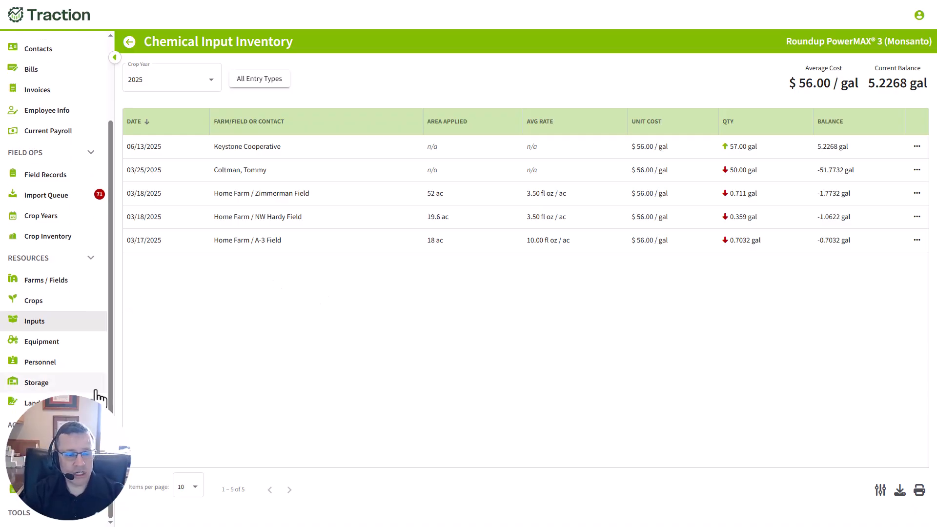
pyautogui.click(54, 470)
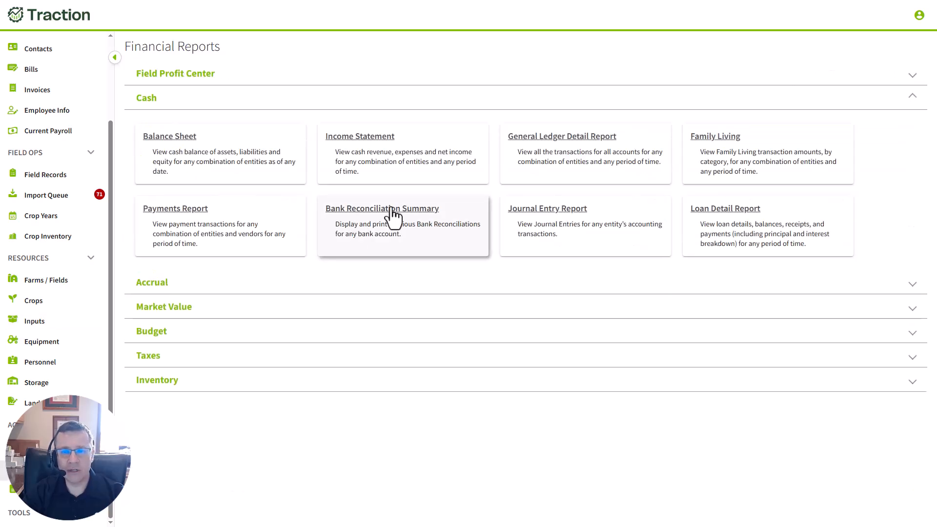
pyautogui.click(719, 211)
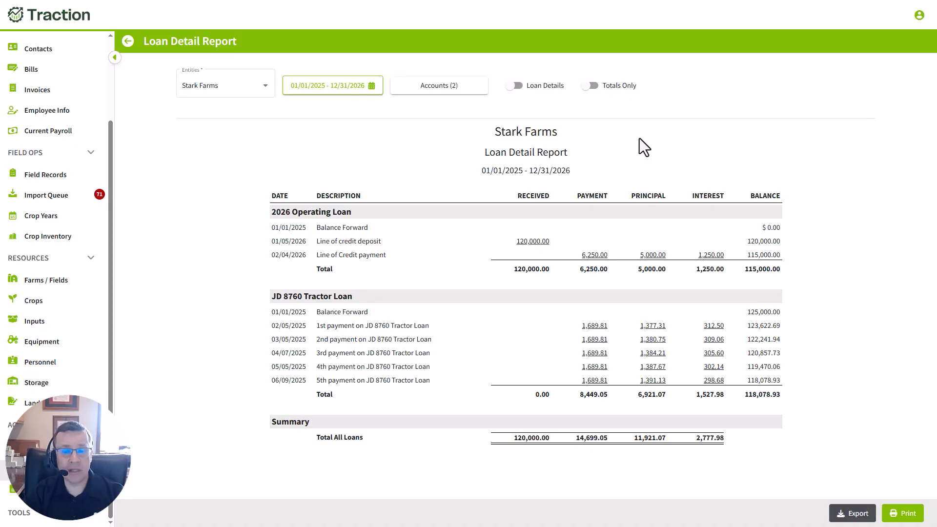
# View the Loan Detail Report for Stark Farms with totals only, and update it again with the individual transactions shown
pyautogui.click(592, 86)
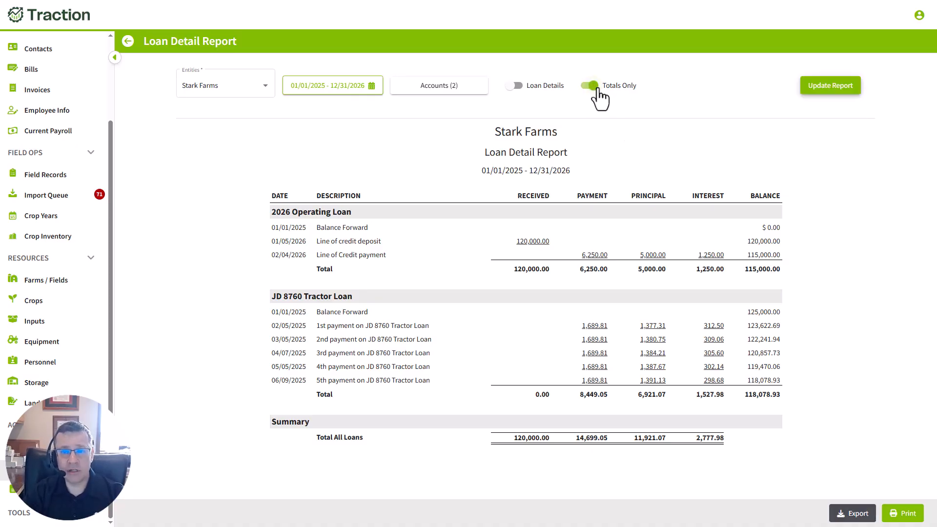
pyautogui.click(831, 91)
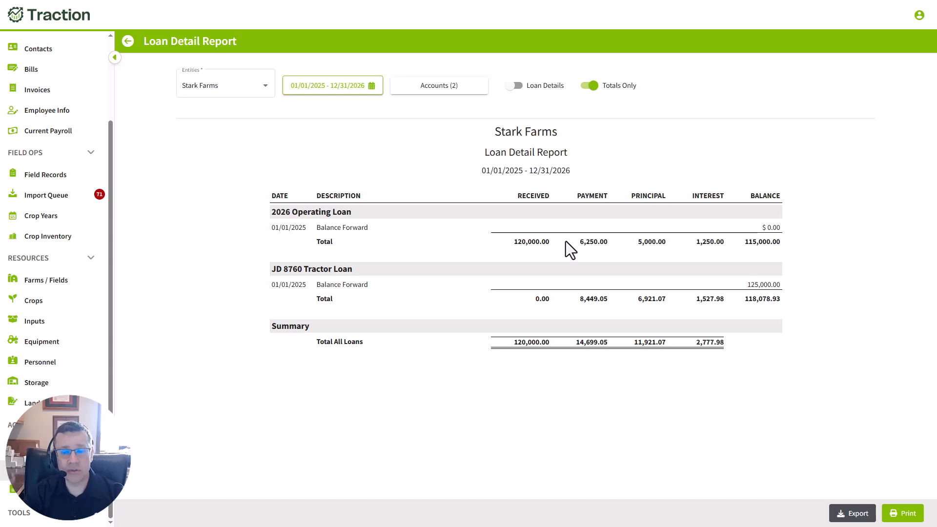
pyautogui.click(585, 91)
pyautogui.click(830, 87)
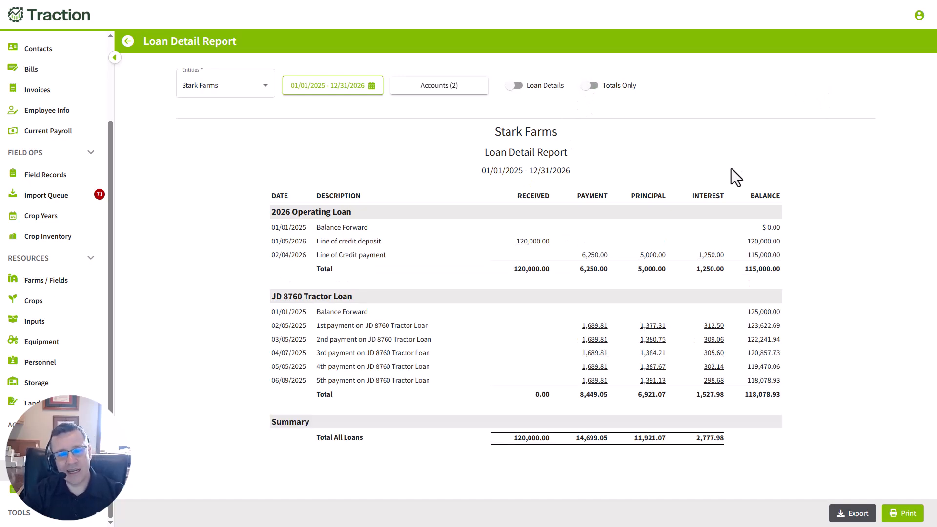